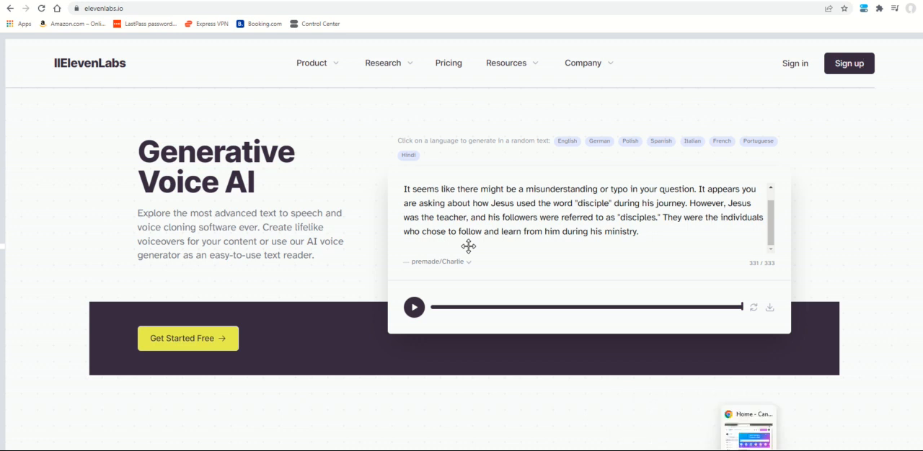
# Switch to Canva and open the recent untitled 1080 x 1920 px design
pyautogui.click(748, 439)
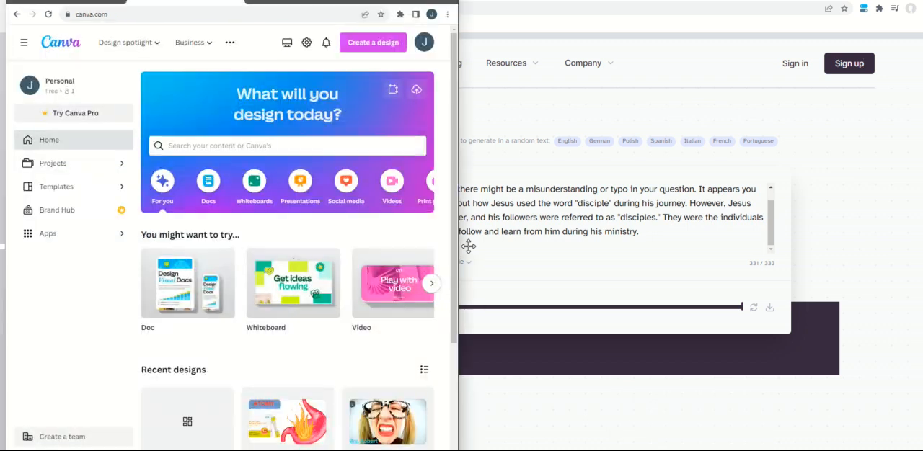
pyautogui.doubleClick(421, 5)
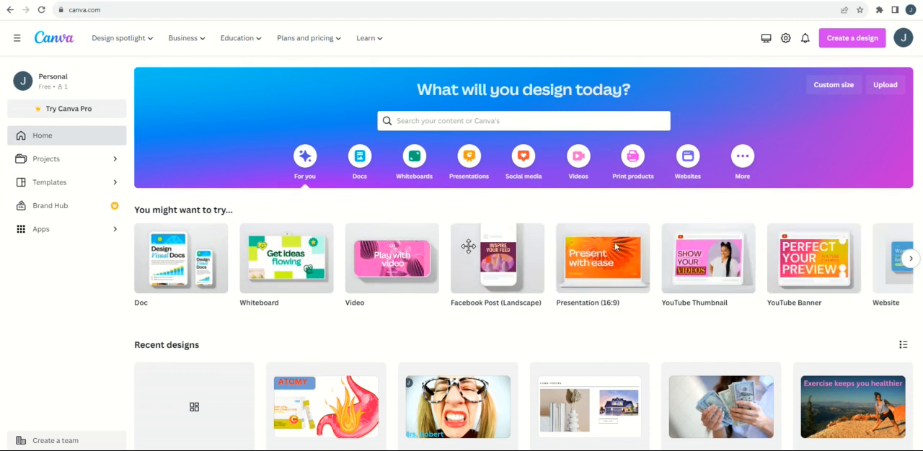
pyautogui.scroll(-2, 324, 310)
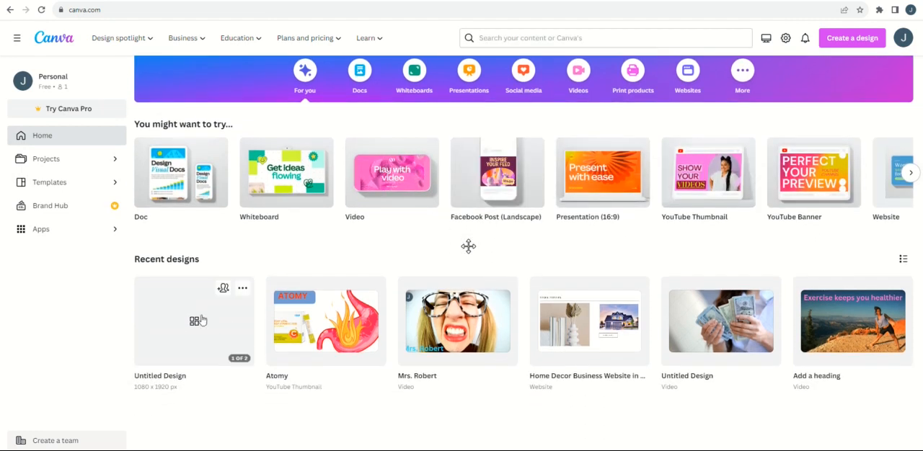
pyautogui.click(200, 321)
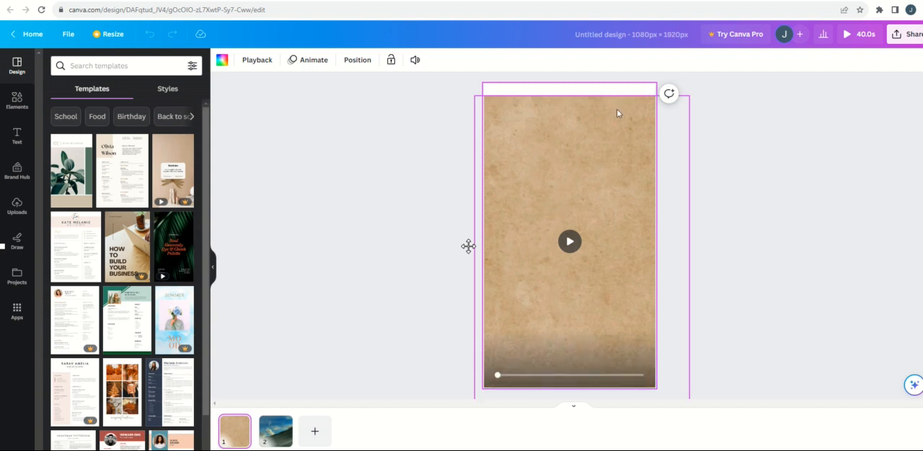
# Add a heading reading "Jesus missions" to page 1
pyautogui.click(13, 101)
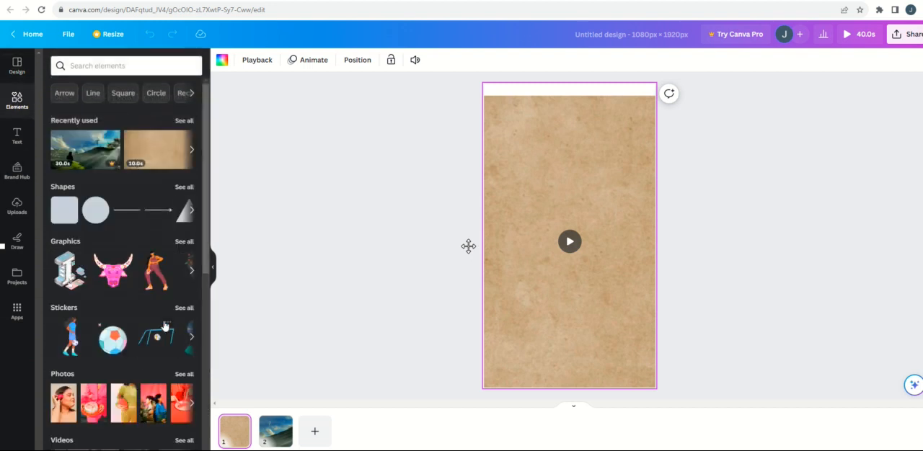
pyautogui.click(97, 66)
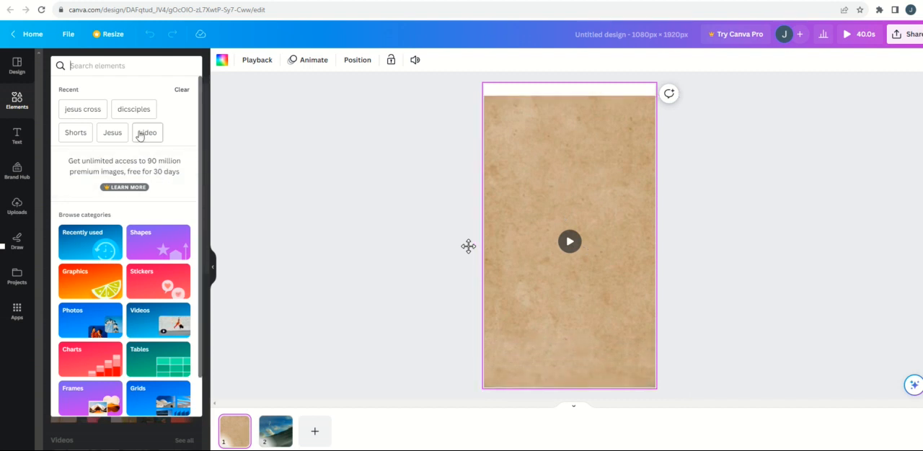
pyautogui.click(18, 136)
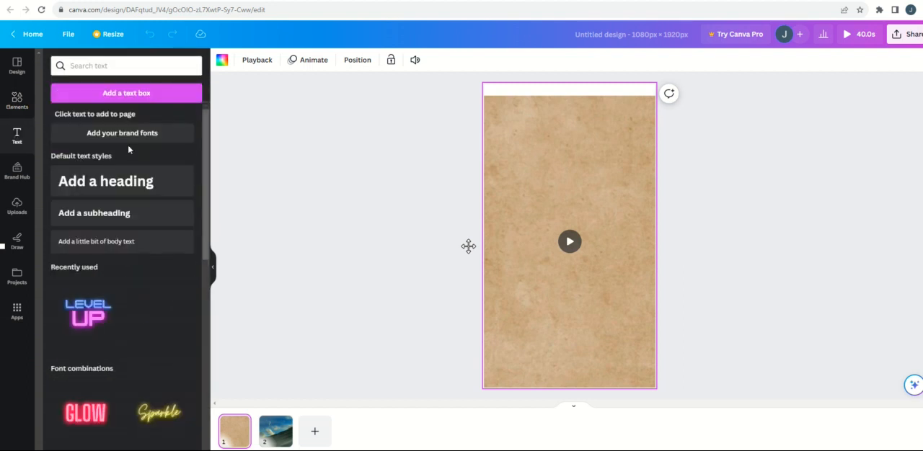
pyautogui.click(105, 189)
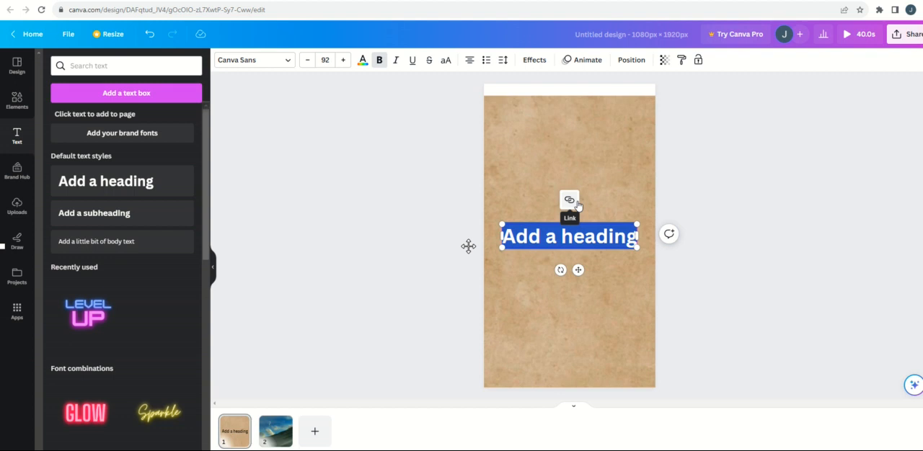
pyautogui.write('Je')
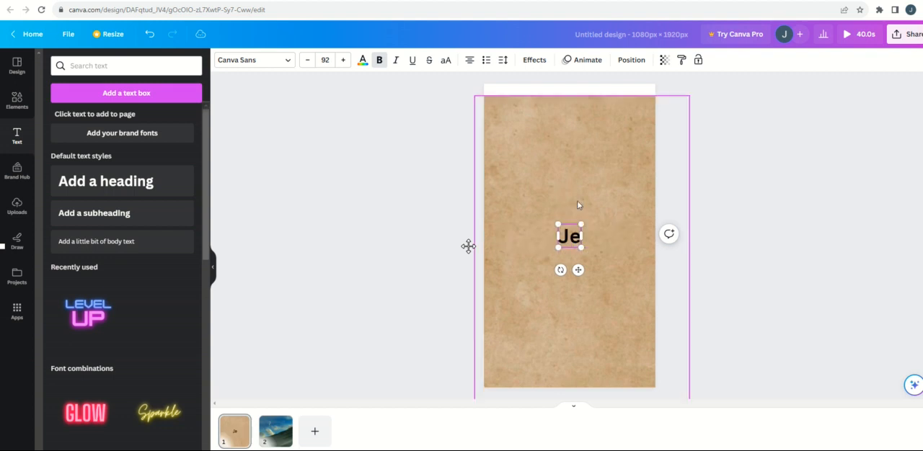
pyautogui.write('sus')
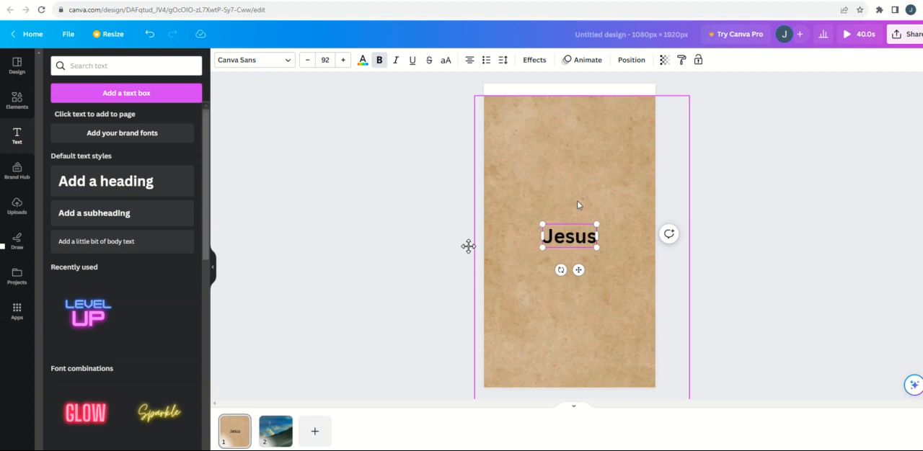
pyautogui.write(' mi')
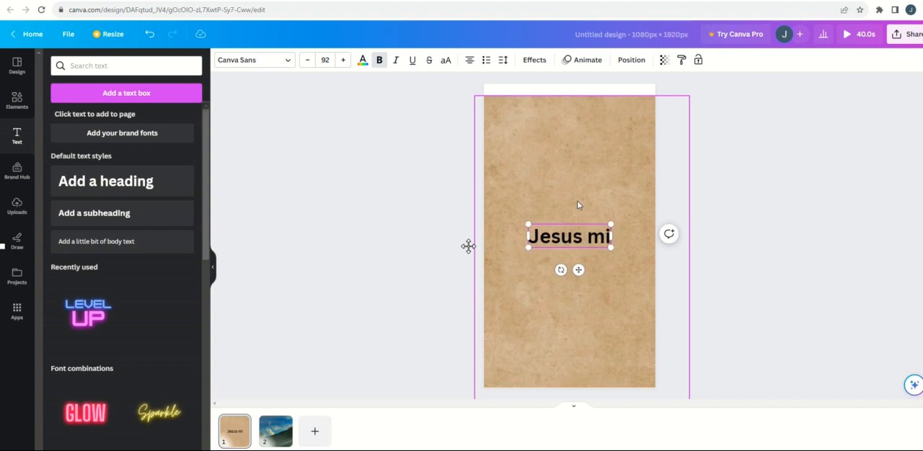
pyautogui.write('ssions')
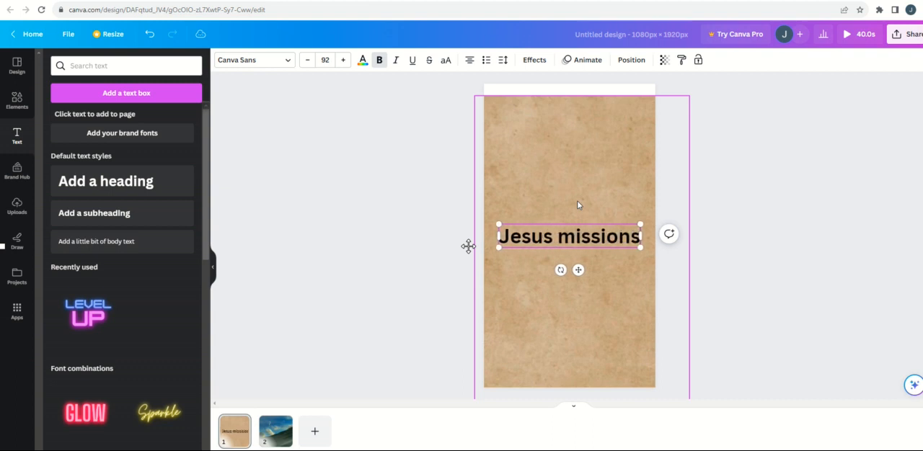
# Move the "Jesus missions" heading to the top of page 1, above the cross artwork area
pyautogui.moveTo(549, 229); pyautogui.dragTo(527, 73)
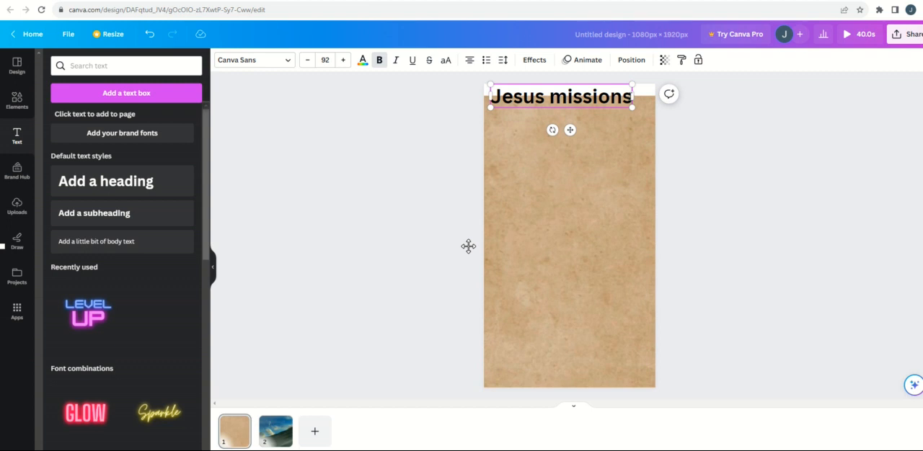
pyautogui.moveTo(636, 97); pyautogui.dragTo(650, 99)
pyautogui.click(609, 124)
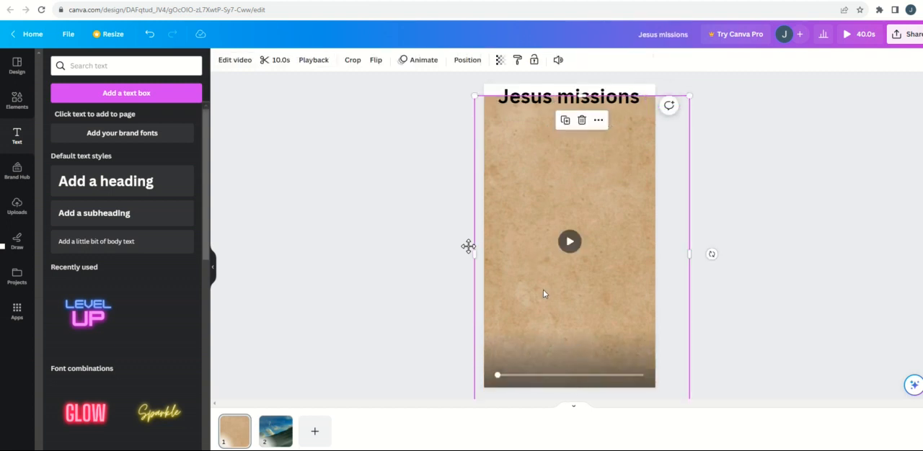
pyautogui.click(716, 377)
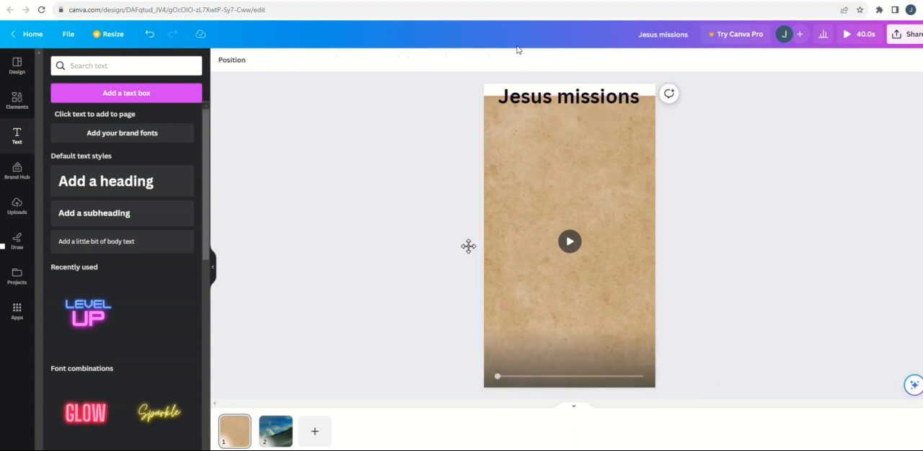
pyautogui.moveTo(555, 103); pyautogui.dragTo(548, 114)
pyautogui.click(695, 223)
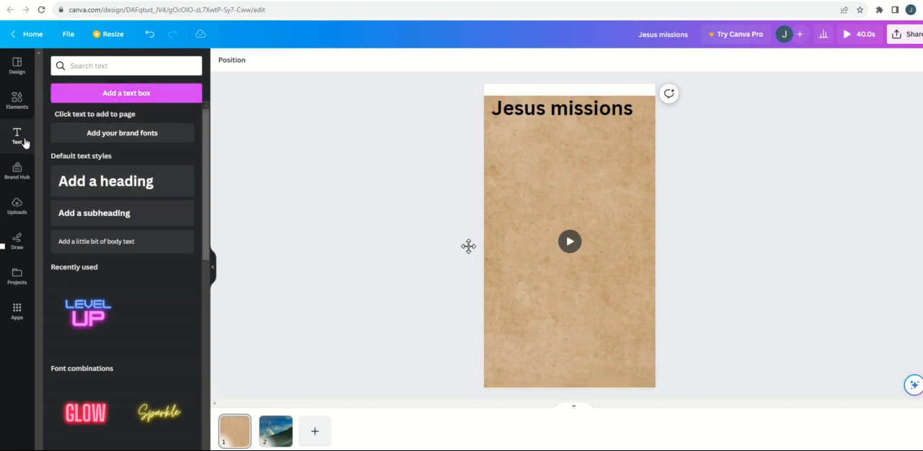
pyautogui.click(17, 207)
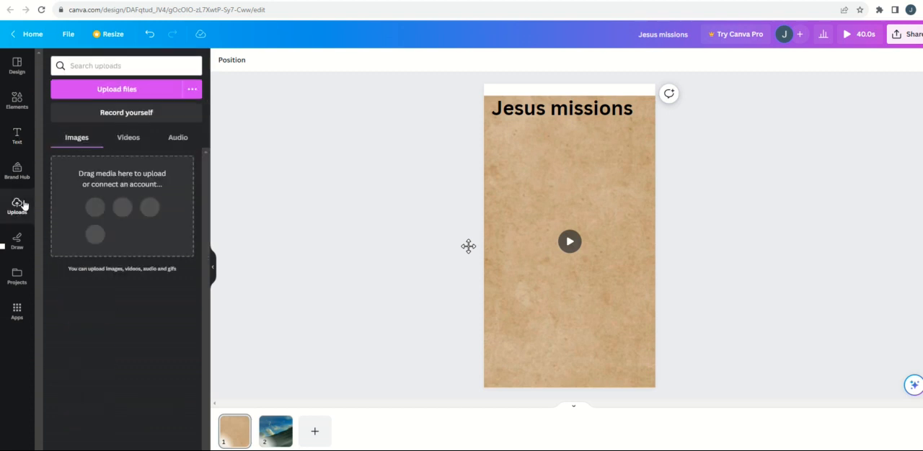
pyautogui.click(112, 90)
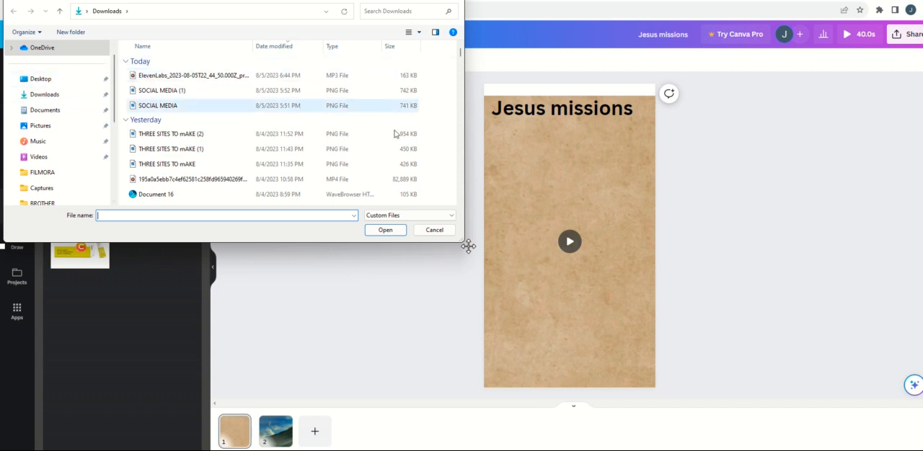
pyautogui.click(424, 231)
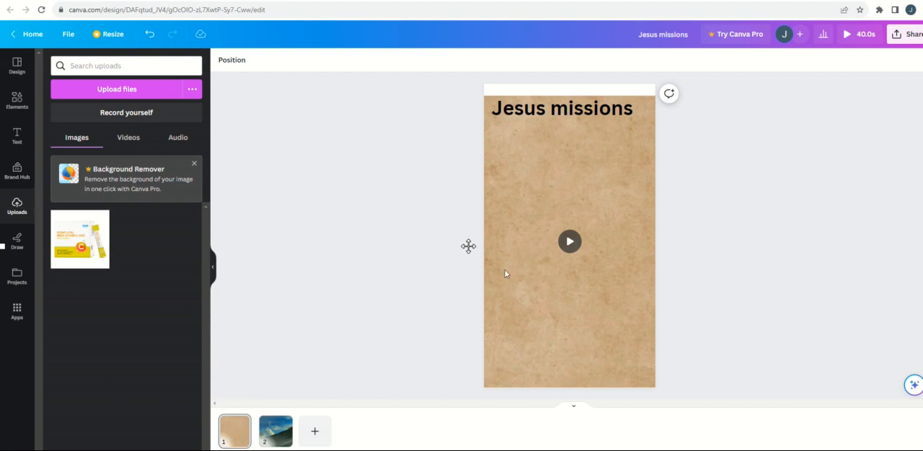
# Try adding a blank third page after the hillside video page, and undo the addition
pyautogui.click(229, 442)
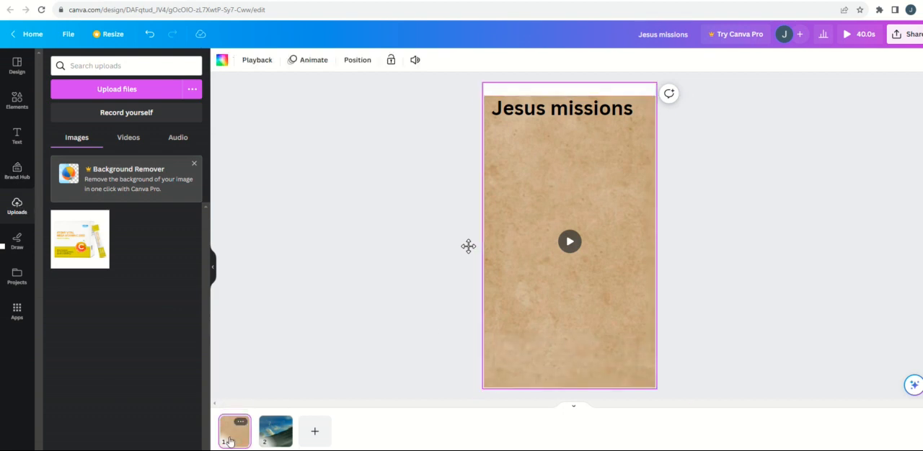
pyautogui.click(281, 435)
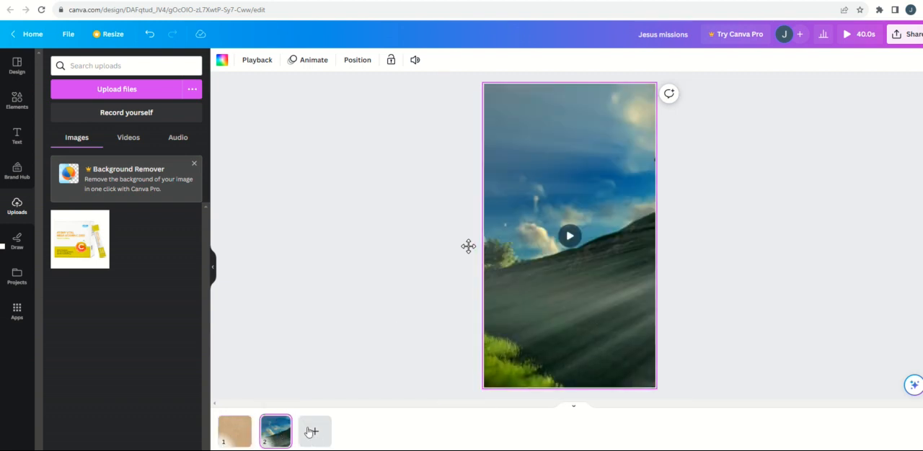
pyautogui.click(310, 430)
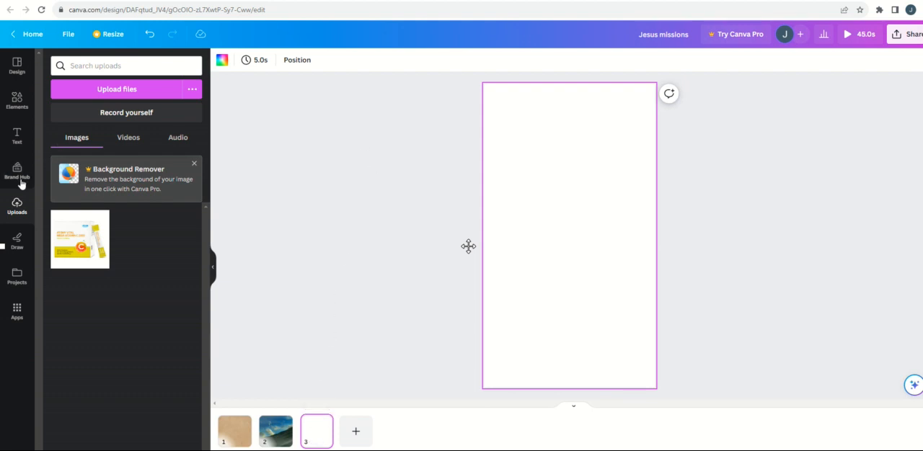
pyautogui.click(18, 108)
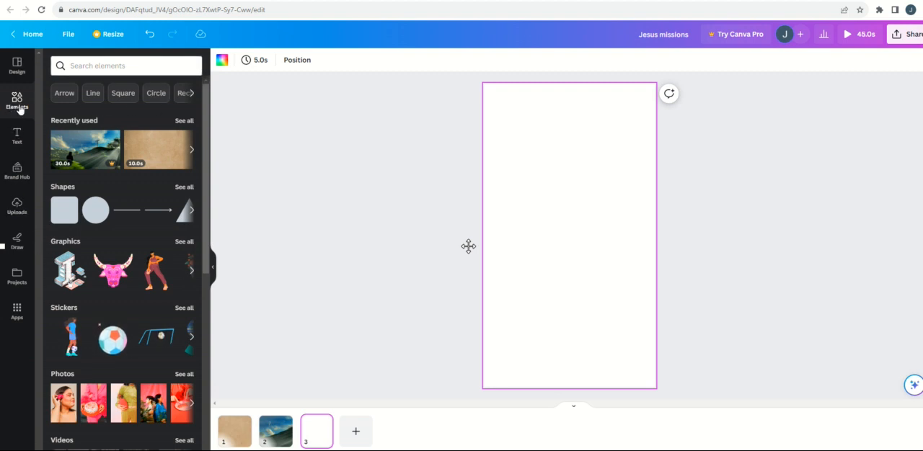
pyautogui.click(145, 41)
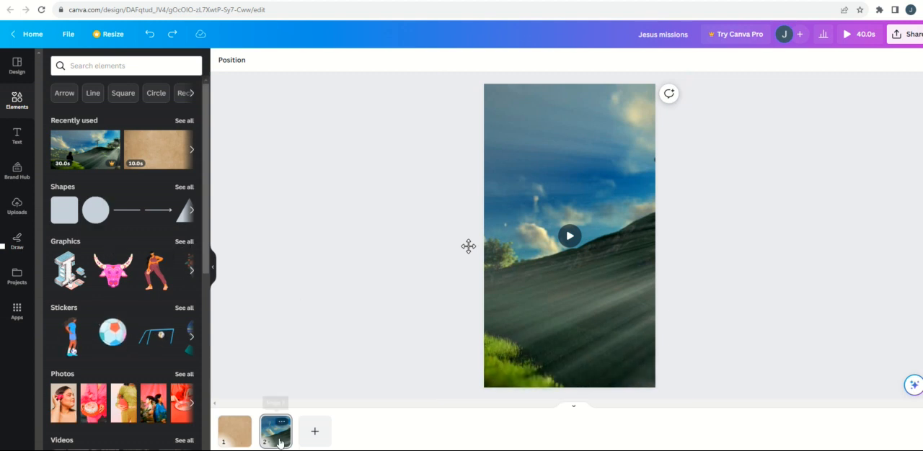
# Try to add the uploaded 20-second ElevenLabs_2023-08-05 audio to the design from page 1
pyautogui.click(238, 436)
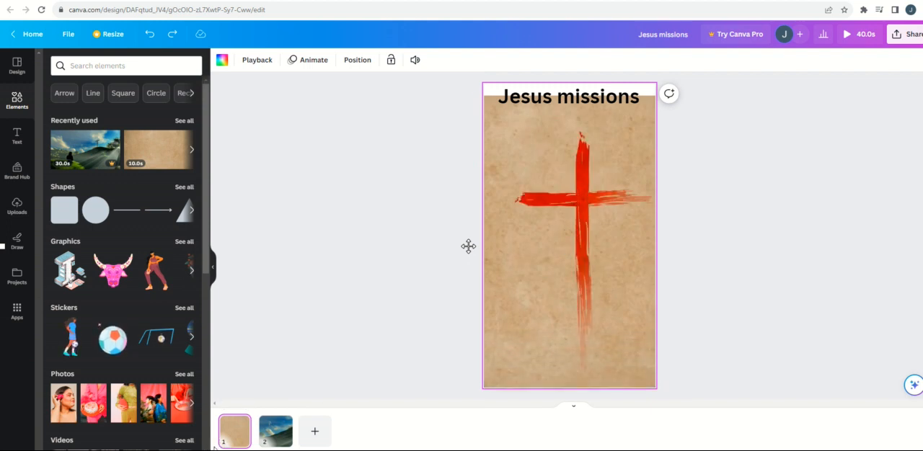
pyautogui.click(17, 211)
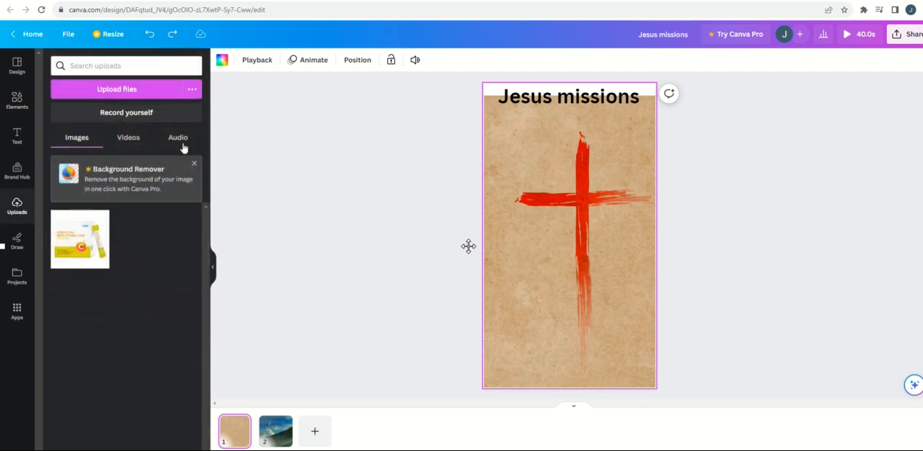
pyautogui.click(180, 138)
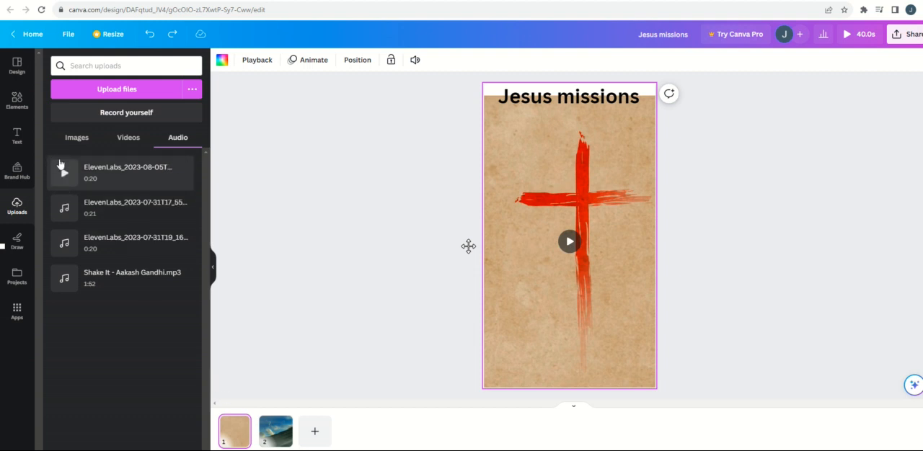
pyautogui.moveTo(108, 173); pyautogui.dragTo(314, 429)
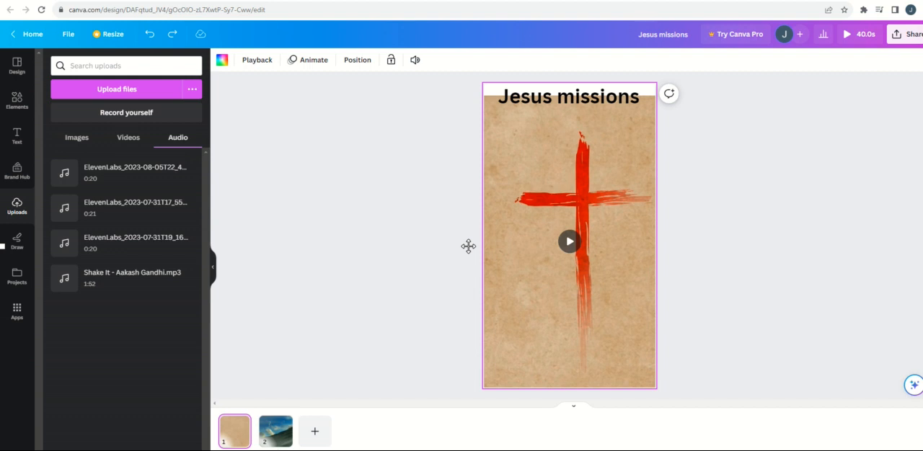
# Add a blank page after page 2 and return to page 1
pyautogui.click(314, 431)
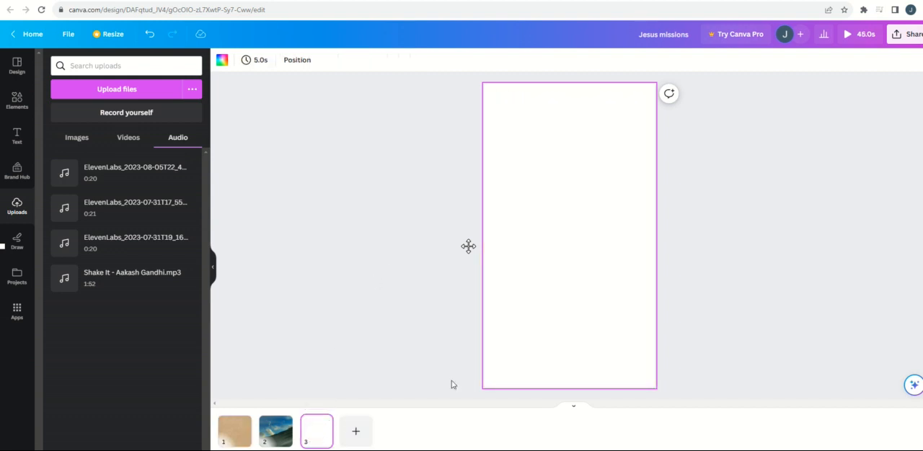
pyautogui.click(220, 432)
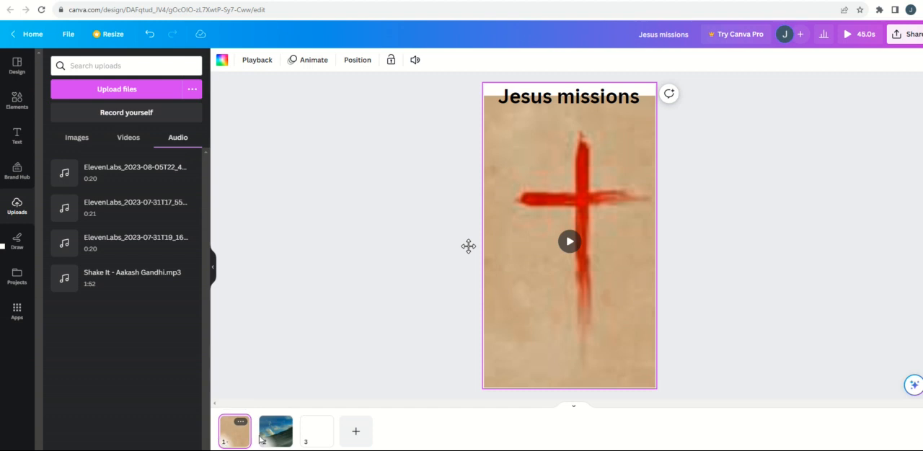
# Try to download all three pages as an MP4 video, and dismiss the Canva Pro trial offer
pyautogui.click(910, 34)
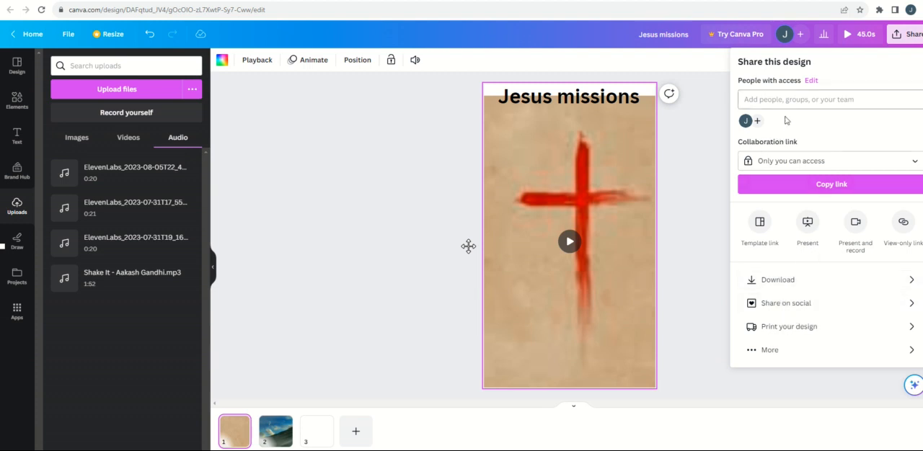
pyautogui.click(779, 283)
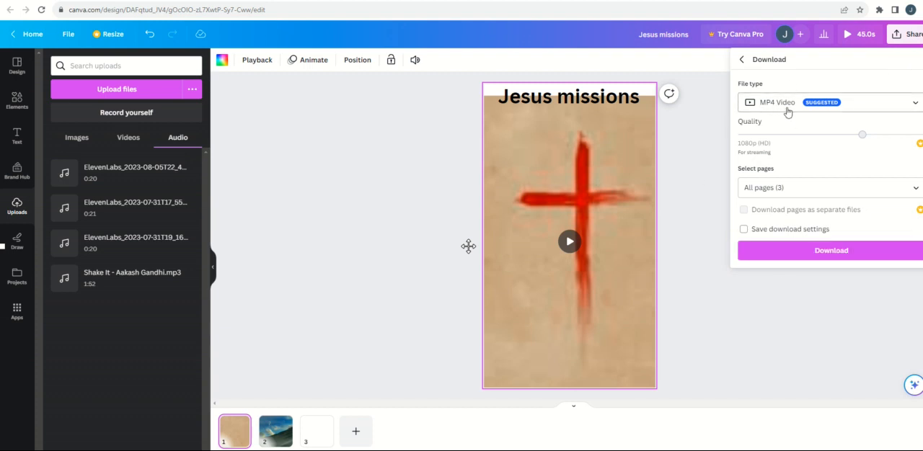
pyautogui.click(819, 252)
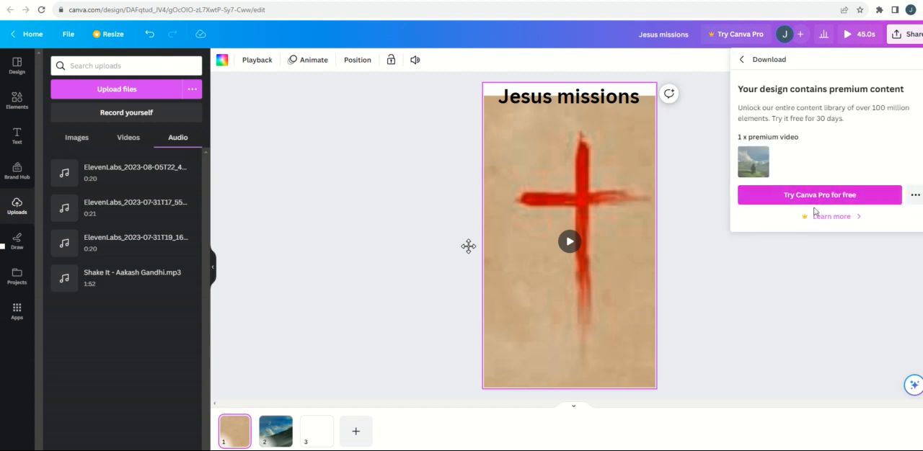
pyautogui.click(853, 199)
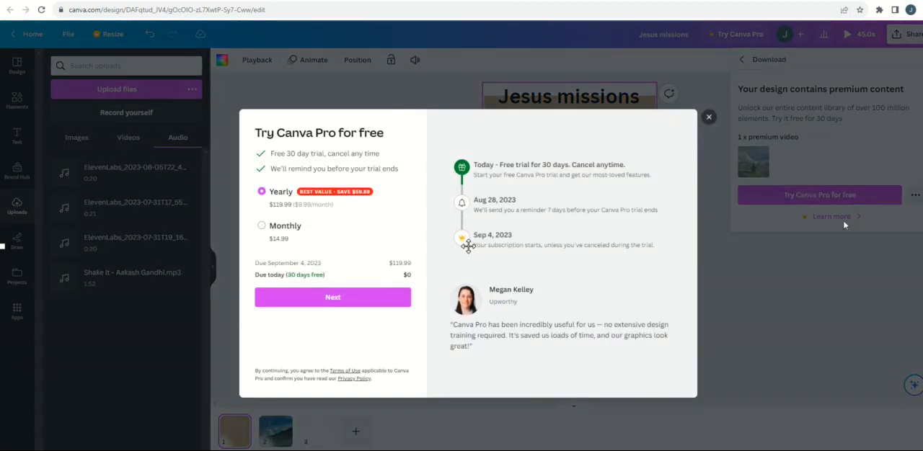
pyautogui.click(799, 247)
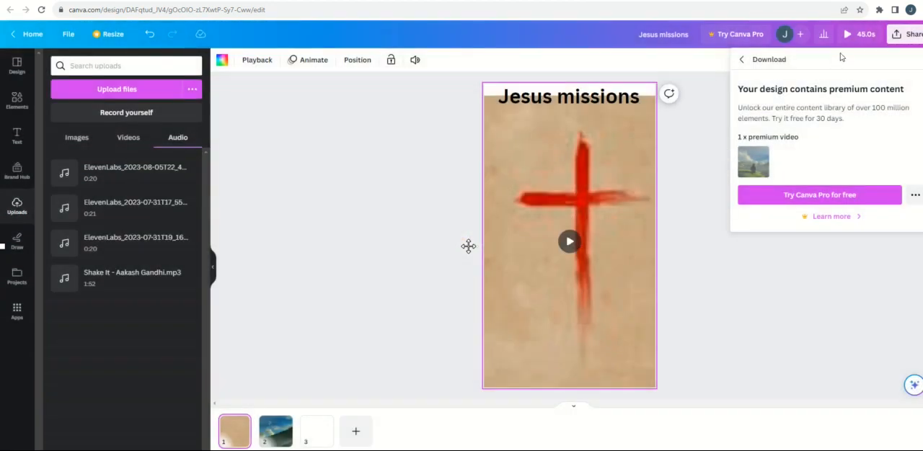
# Browse the elements library, and enlarge the cross video on page 1 until it covers the white strip behind the heading
pyautogui.click(712, 202)
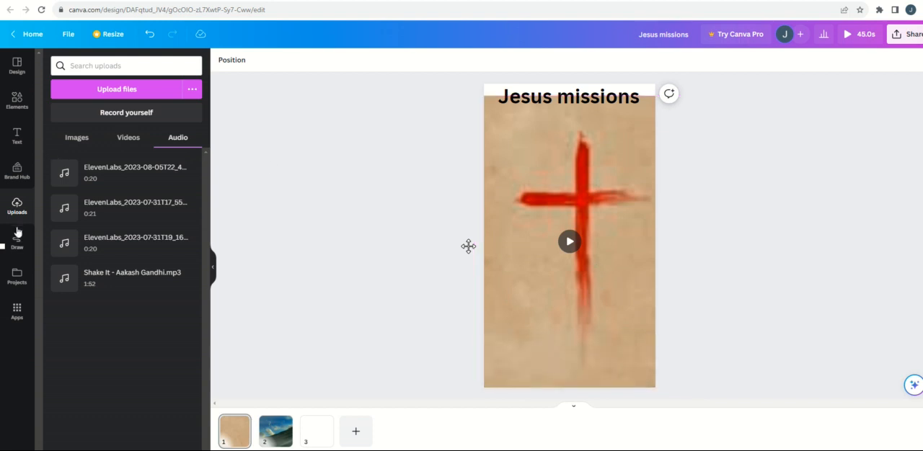
pyautogui.click(16, 101)
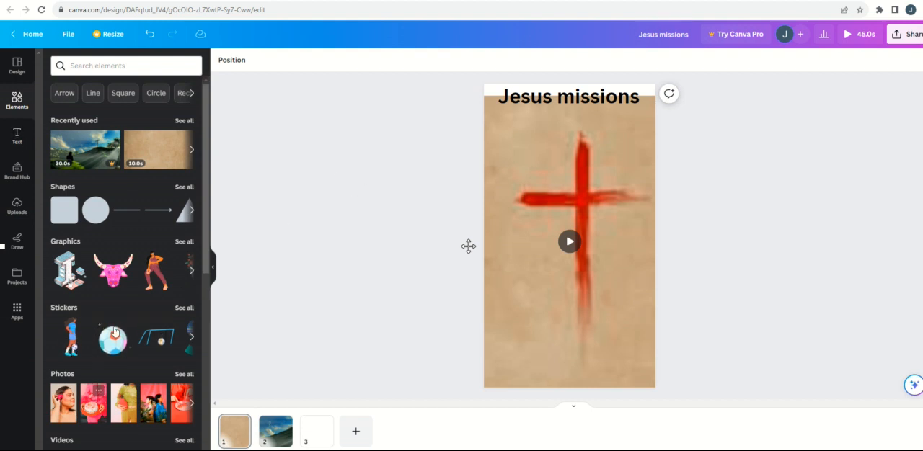
pyautogui.scroll(-3, 147, 274)
pyautogui.click(534, 289)
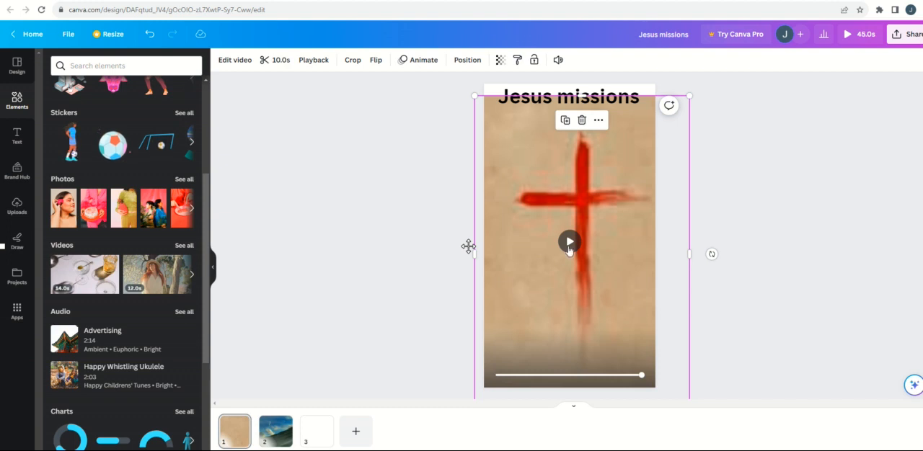
pyautogui.moveTo(688, 97); pyautogui.dragTo(764, 44)
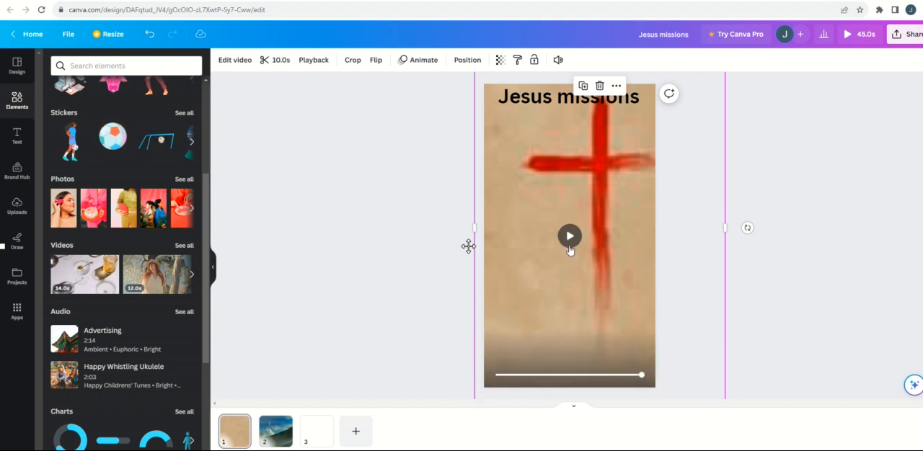
# Review pages 2 and 3, and open the page options of the hillside video page
pyautogui.click(276, 433)
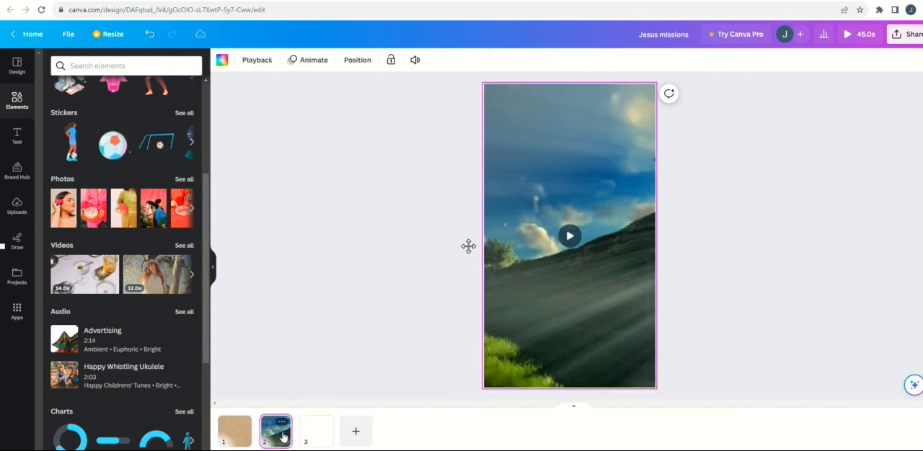
pyautogui.click(318, 436)
pyautogui.click(277, 430)
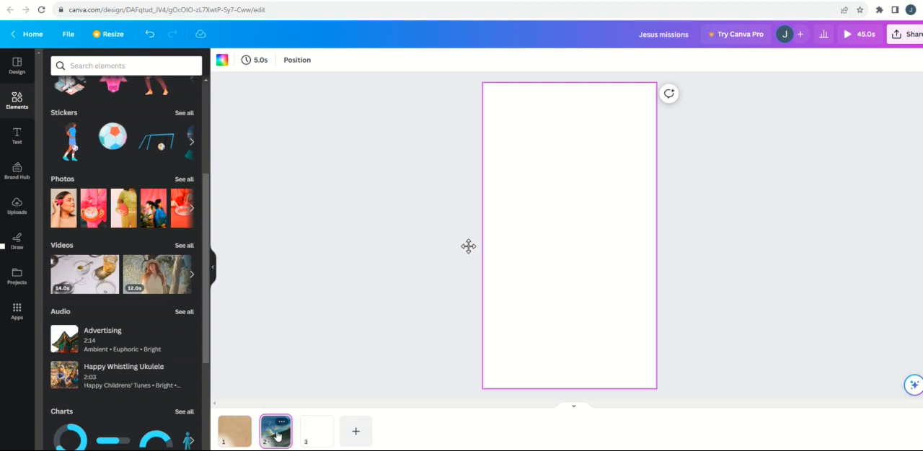
pyautogui.click(281, 426)
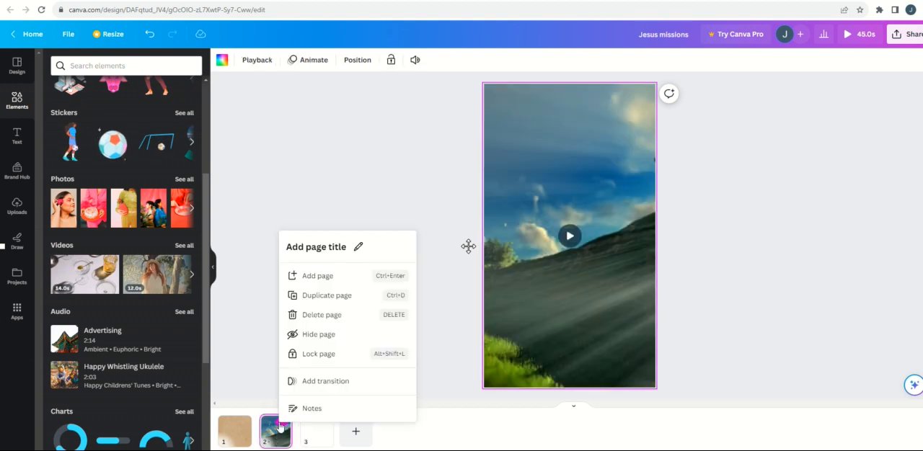